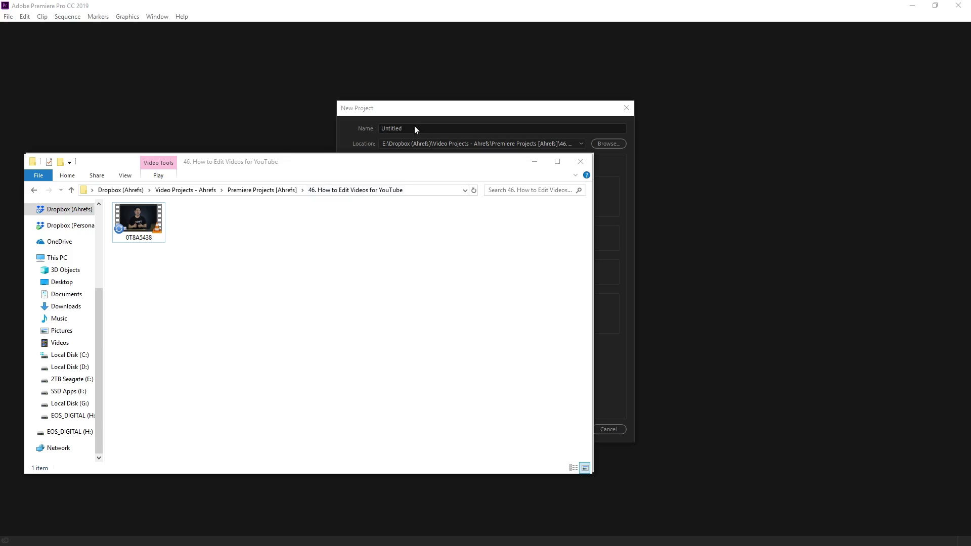
# - Name the project and import the 0T8A5438.MOV clip into a Raw footage bin
pyautogui.click(415, 128)
pyautogui.write('1.')
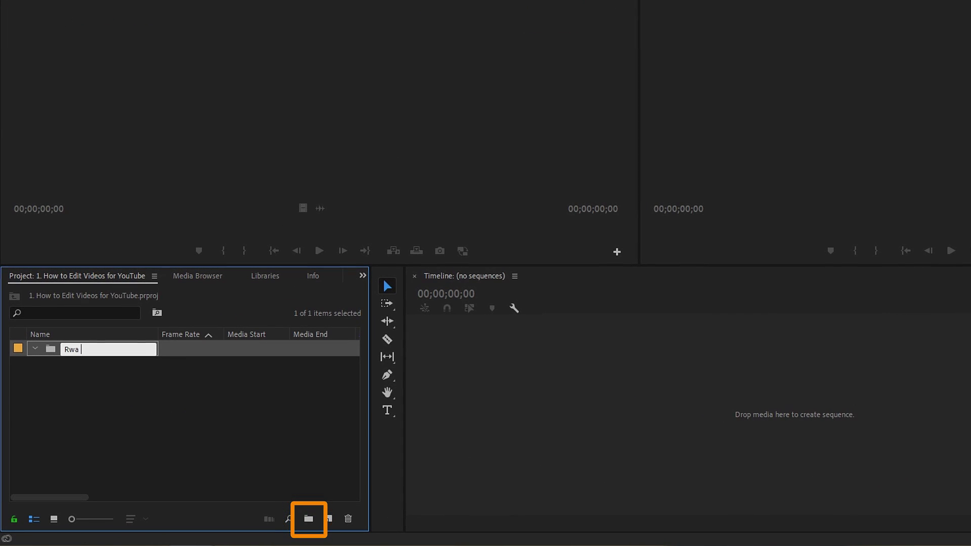
pyautogui.hotkey('alt', 'Tab')
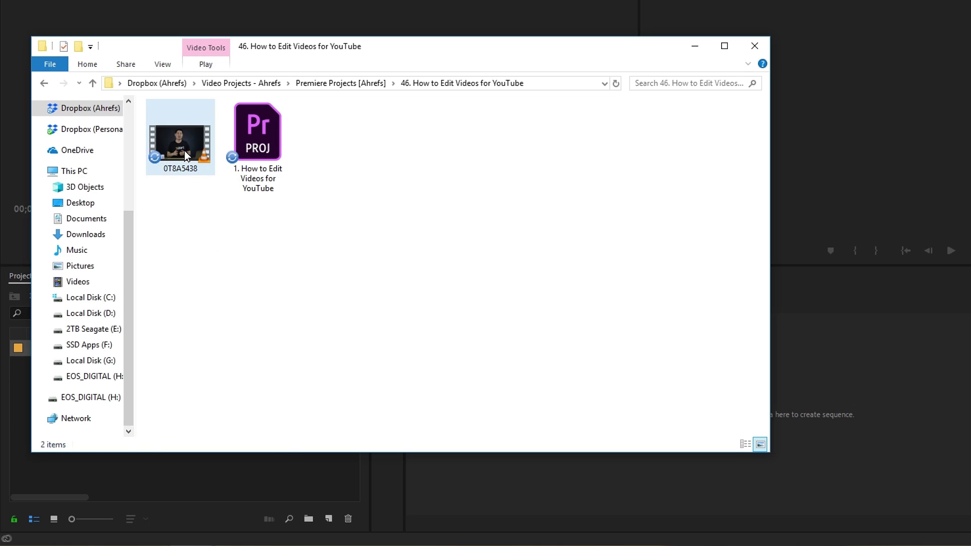
pyautogui.moveTo(184, 150); pyautogui.dragTo(107, 464)
# - Create an Assets bin and import all 14 asset files into it
pyautogui.click(315, 519)
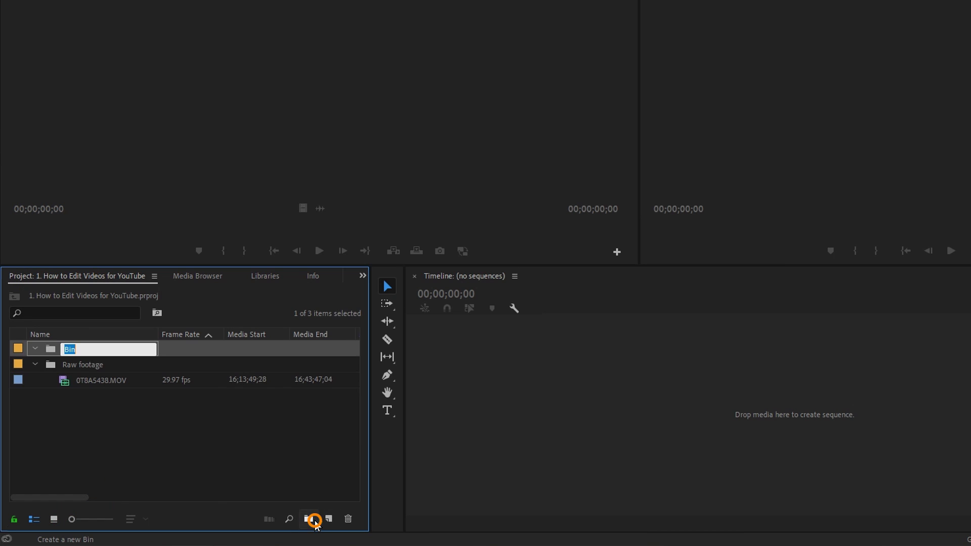
pyautogui.write('Assets')
pyautogui.press('Return')
pyautogui.hotkey('alt', 'Tab')
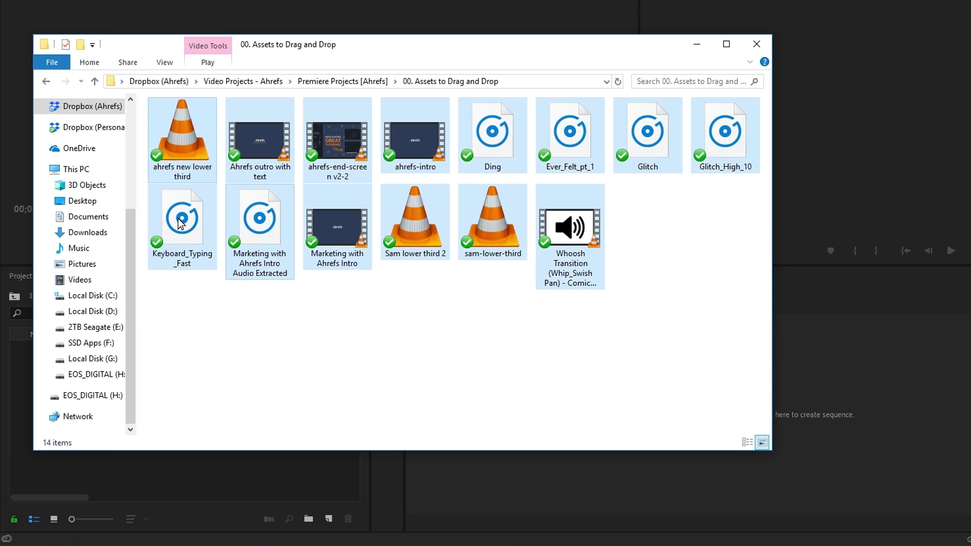
pyautogui.moveTo(181, 223); pyautogui.dragTo(146, 446)
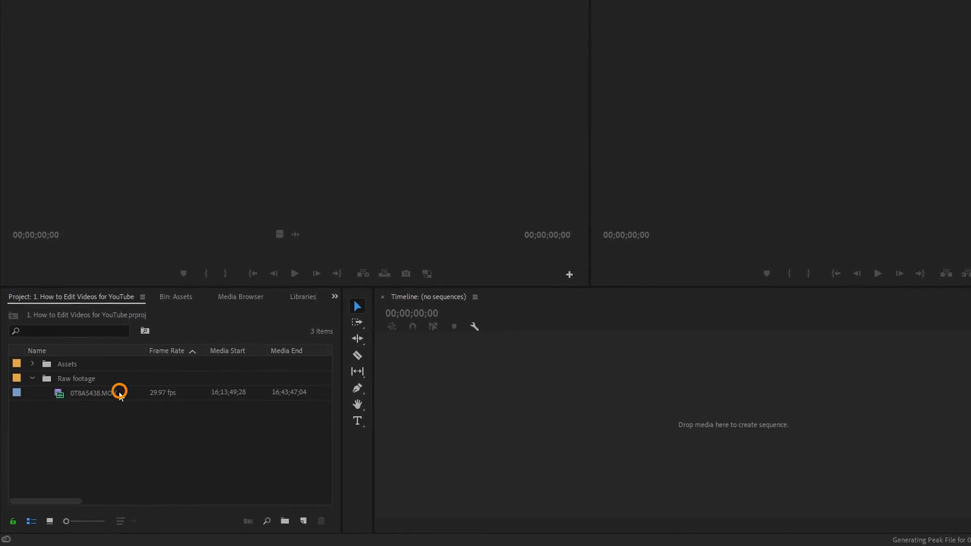
# - Send the clip's audio to Audition and select a short silent stretch near 12:30
pyautogui.rightClick(118, 393)
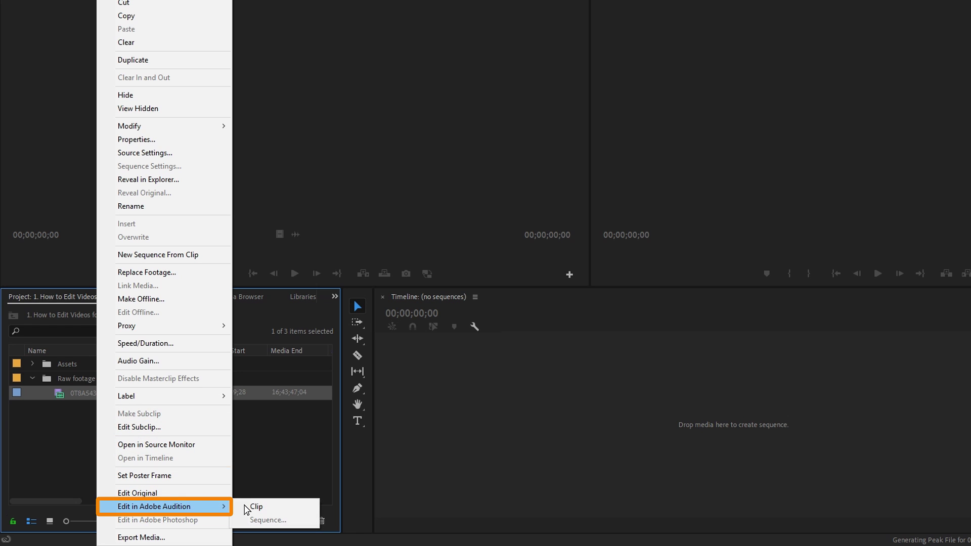
pyautogui.click(250, 508)
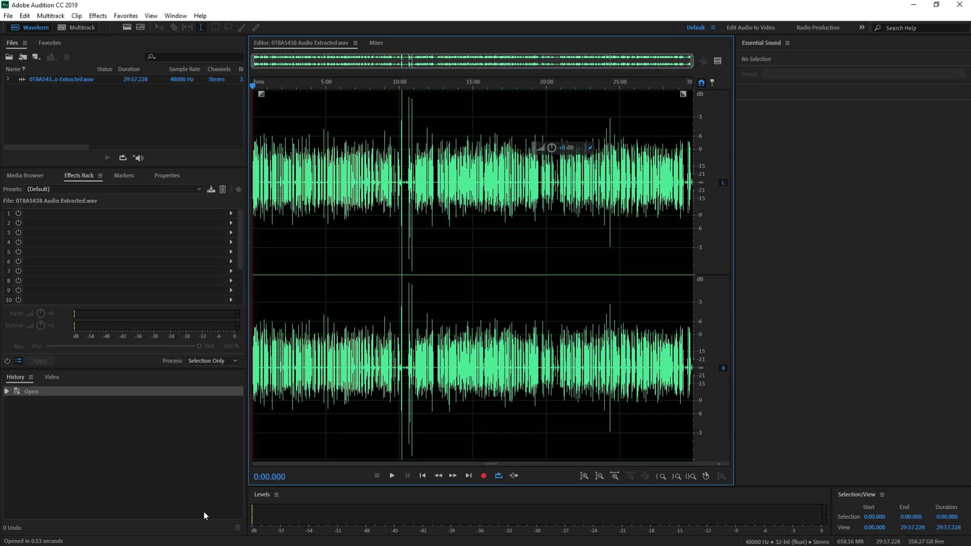
pyautogui.scroll(5, 419, 86)
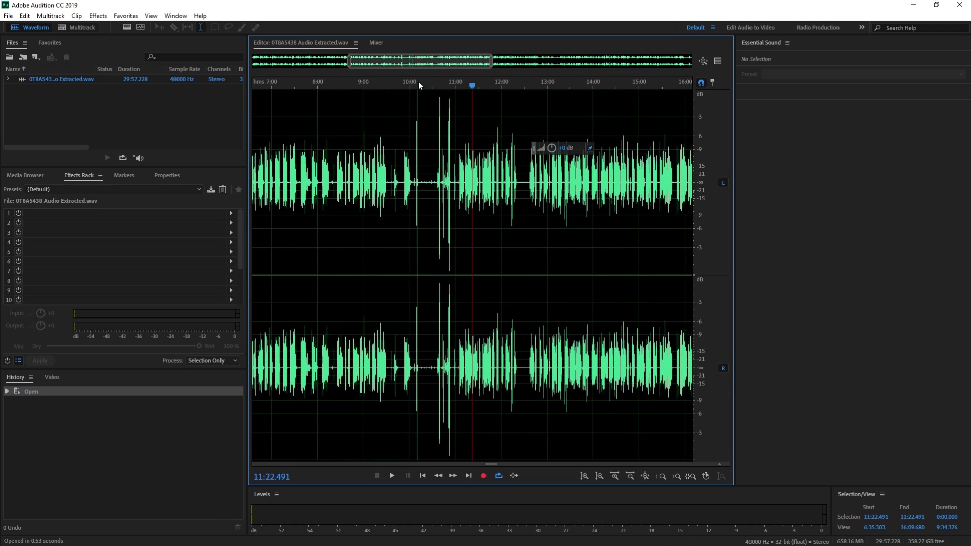
pyautogui.scroll(5, 418, 85)
pyautogui.moveTo(622, 144); pyautogui.dragTo(655, 143)
pyautogui.click(607, 113)
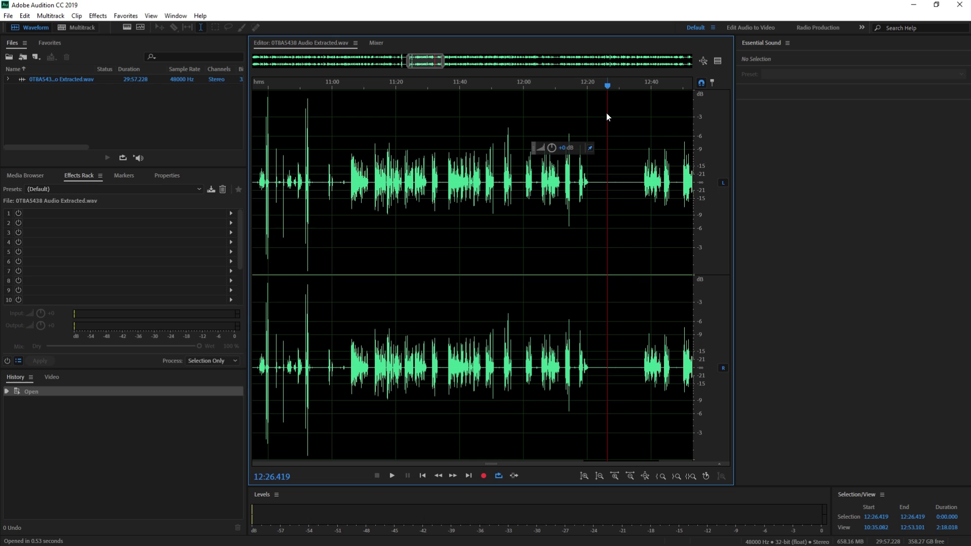
pyautogui.moveTo(599, 111); pyautogui.dragTo(636, 111)
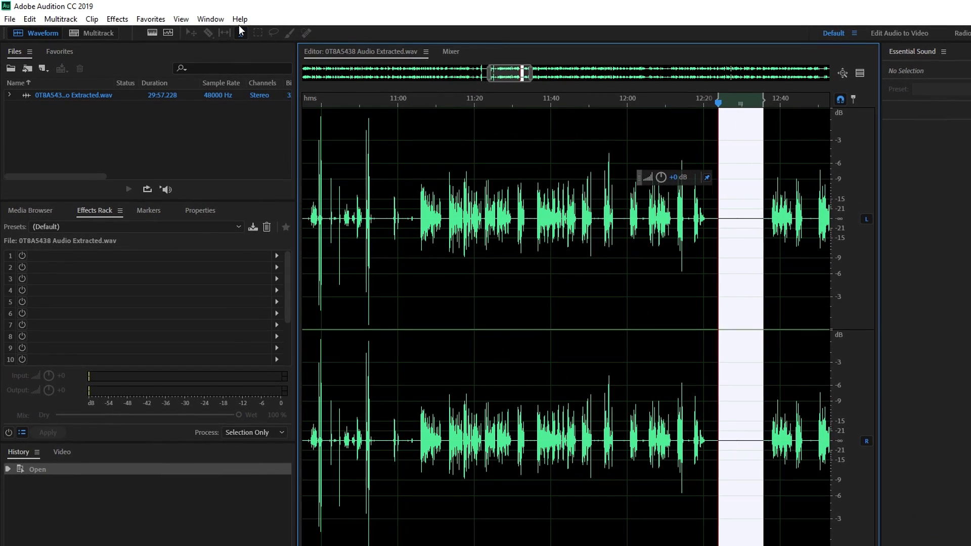
# - Capture the noise print from the silence and apply noise reduction to the whole waveform
pyautogui.click(117, 19)
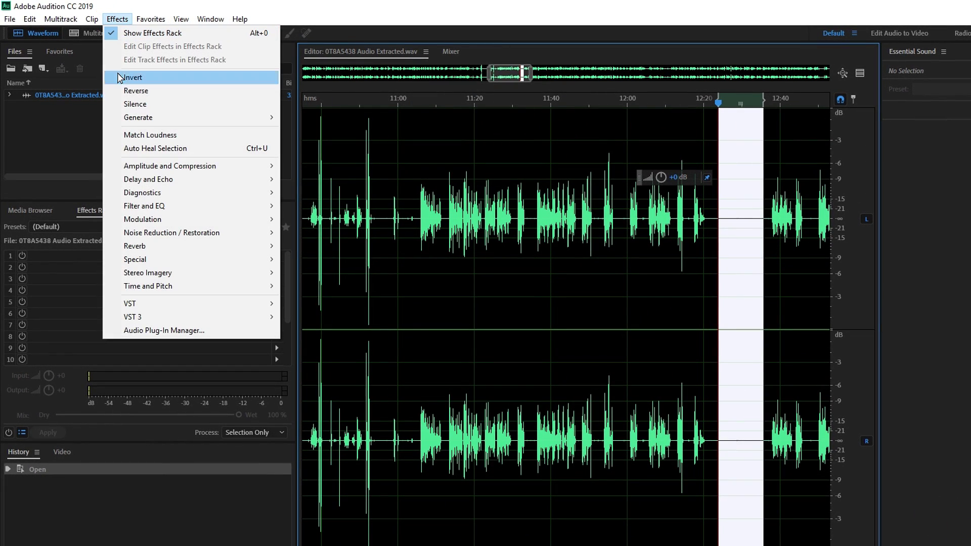
pyautogui.moveTo(172, 233)
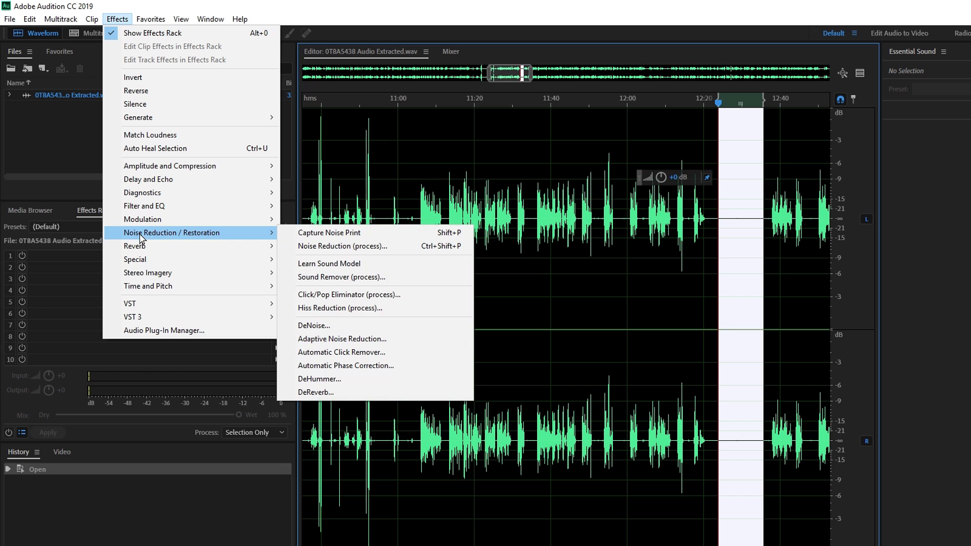
pyautogui.click(383, 238)
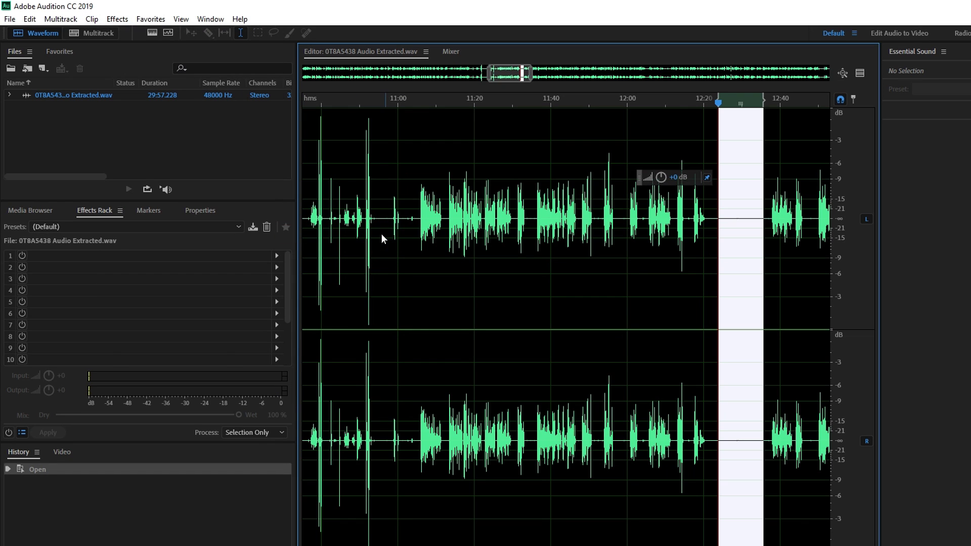
pyautogui.click(382, 238)
pyautogui.hotkey('ctrl', 'a')
pyautogui.click(118, 19)
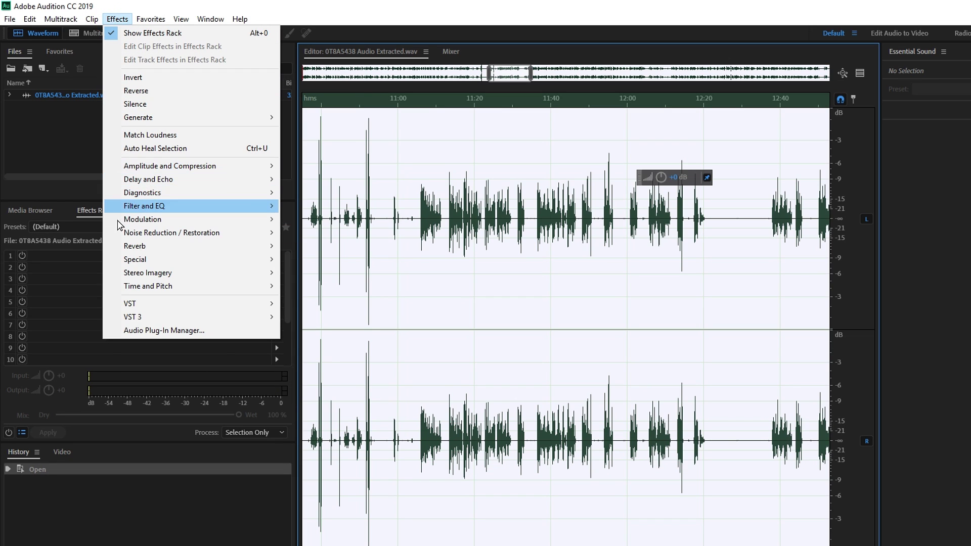
pyautogui.moveTo(172, 233)
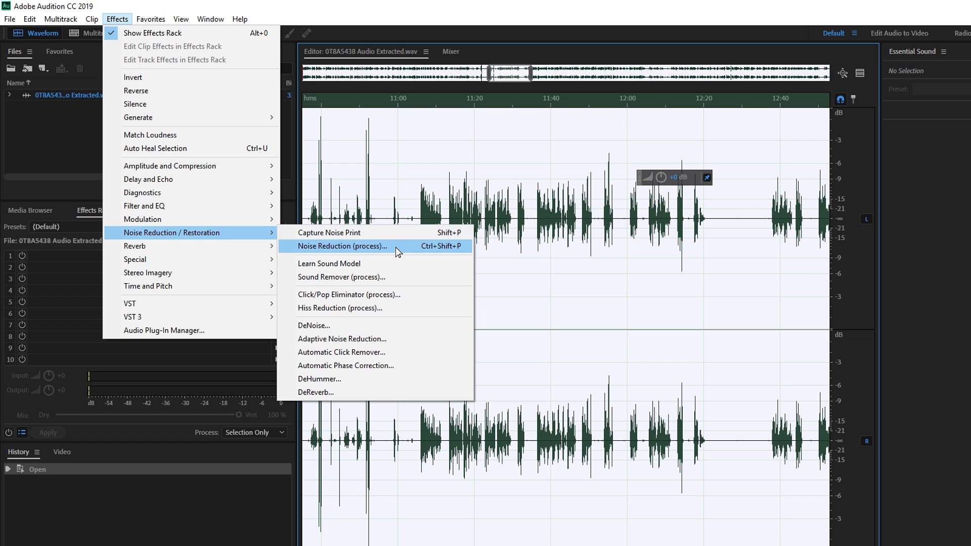
pyautogui.click(396, 247)
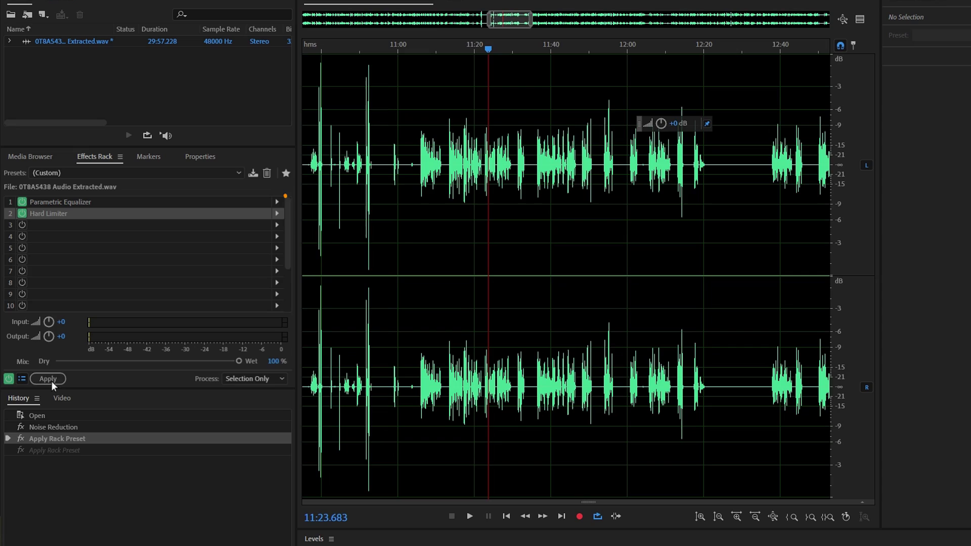
# - Apply the Parametric Equalizer and Hard Limiter rack to the audio and save the file
pyautogui.click(51, 382)
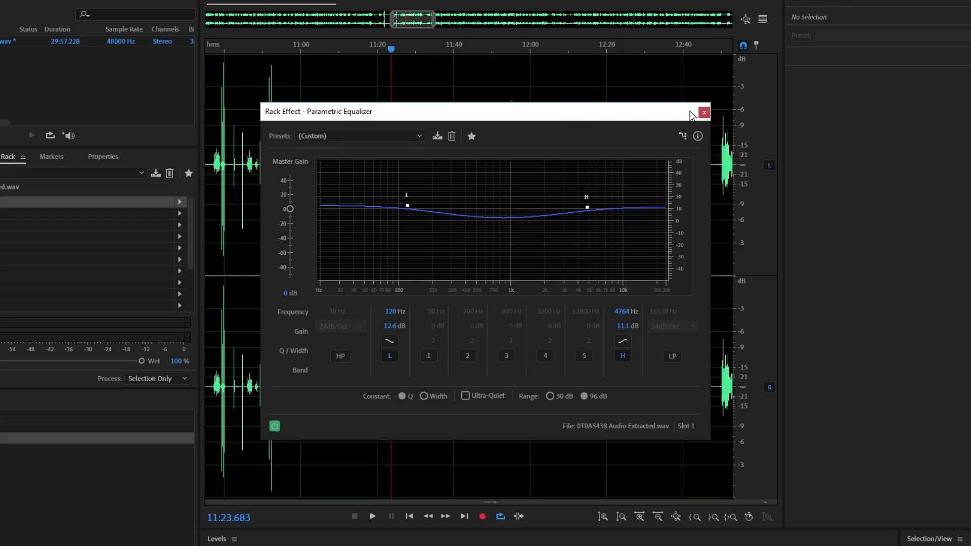
pyautogui.click(703, 113)
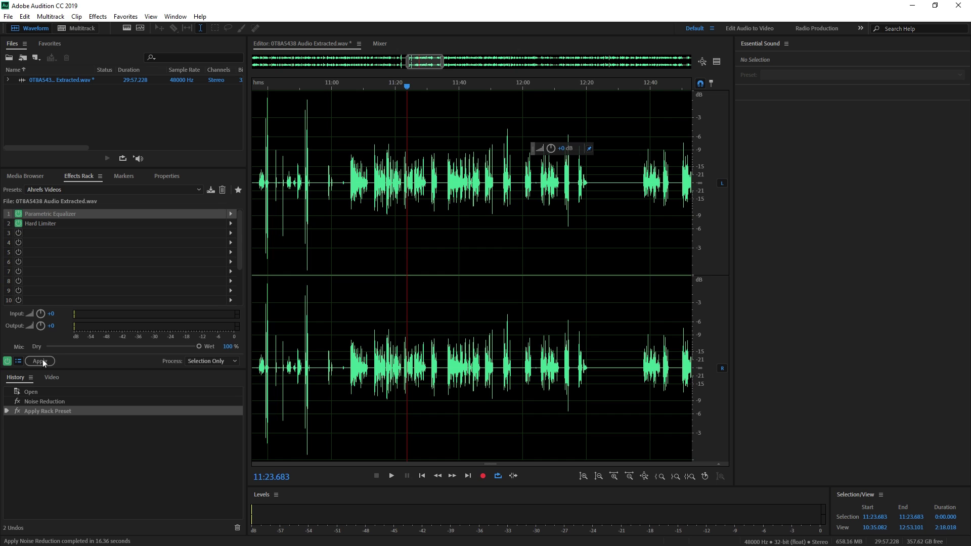
pyautogui.click(42, 361)
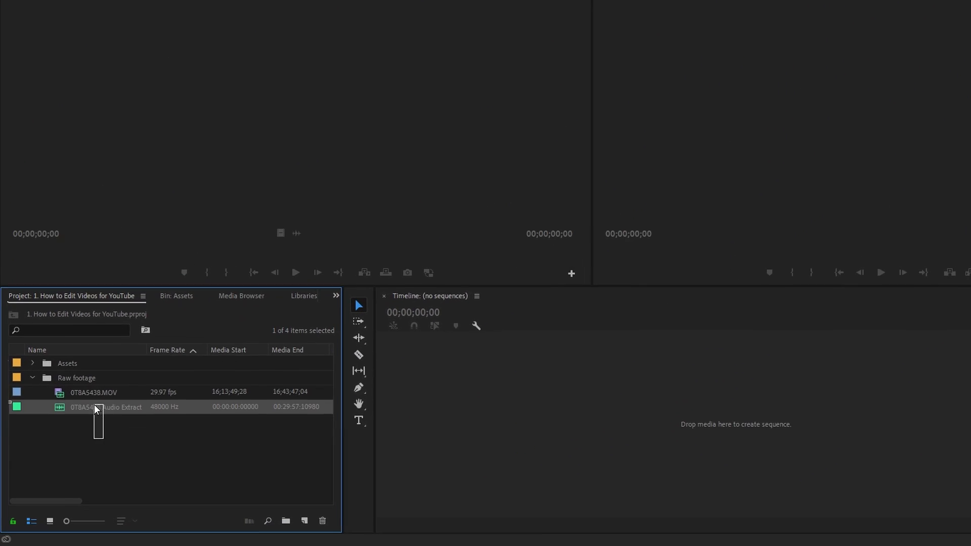
# - Merge the video and cleaned audio clips at In Points, removing the camera audio
pyautogui.keyDown('shift'); pyautogui.click(93, 398); pyautogui.keyUp('shift')
pyautogui.rightClick(94, 399)
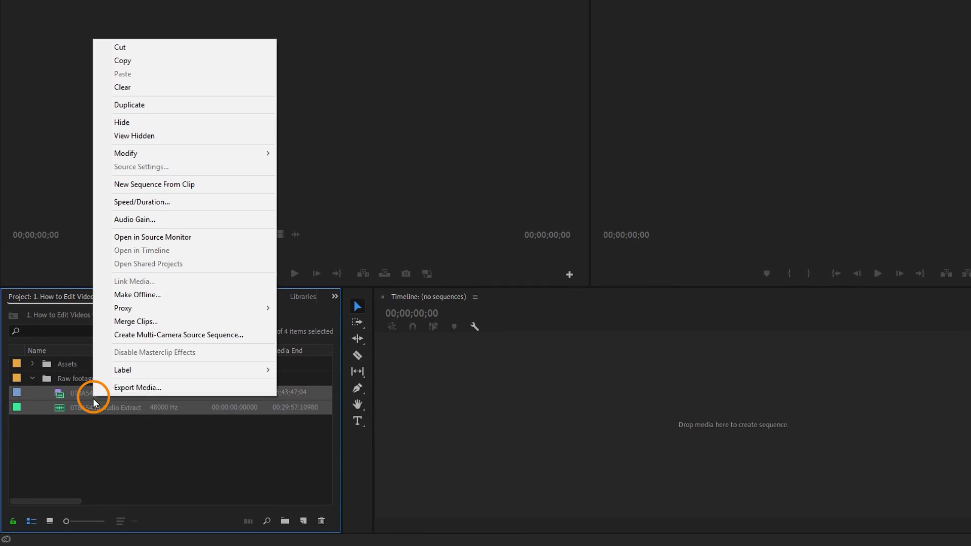
pyautogui.click(120, 322)
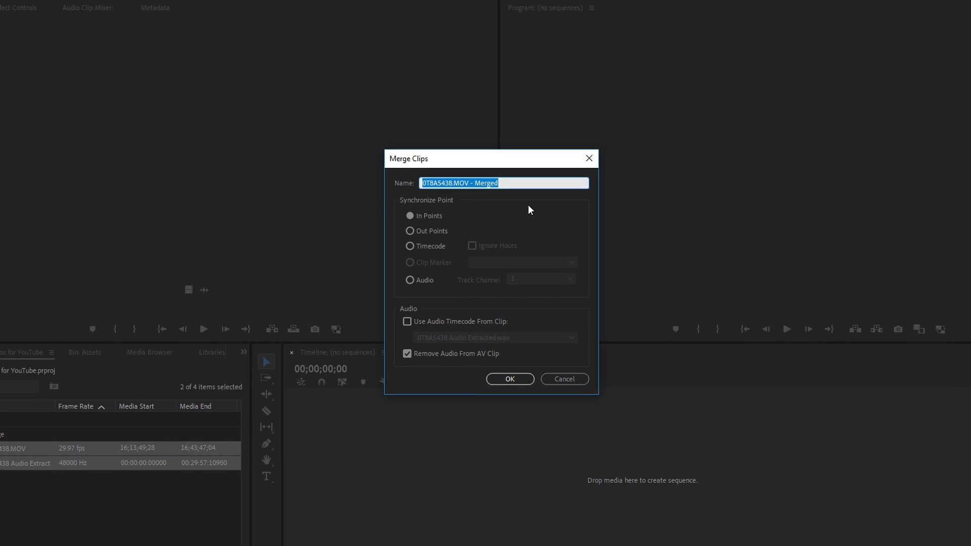
pyautogui.click(521, 381)
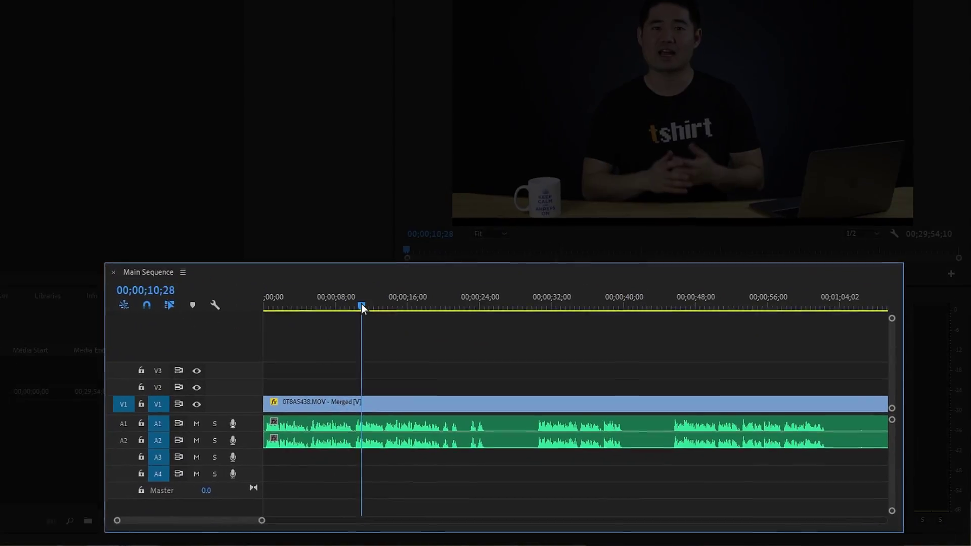
# - Split the talking-head clip at about 21 and 30 seconds to isolate the awkward piece
pyautogui.moveTo(366, 305); pyautogui.dragTo(457, 304)
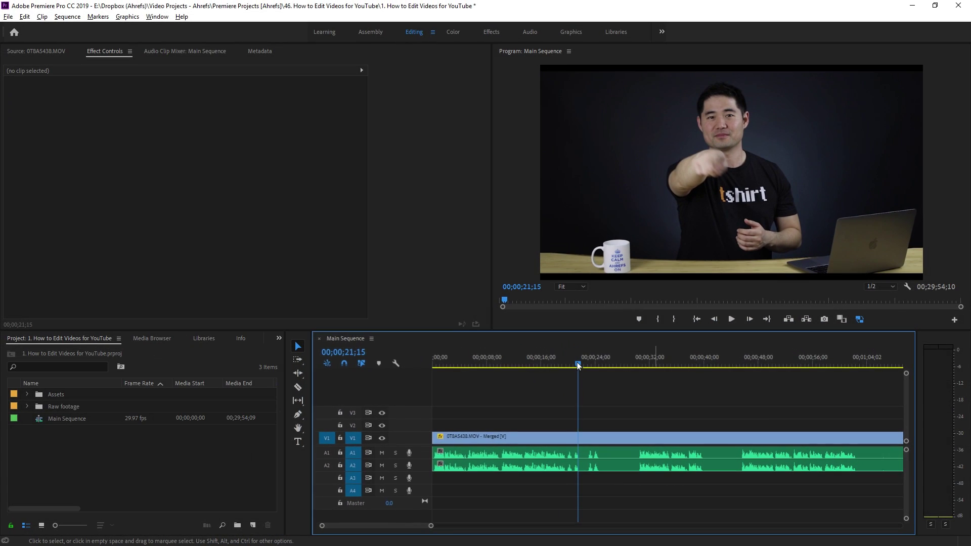
pyautogui.hotkey('ctrl', 'k')
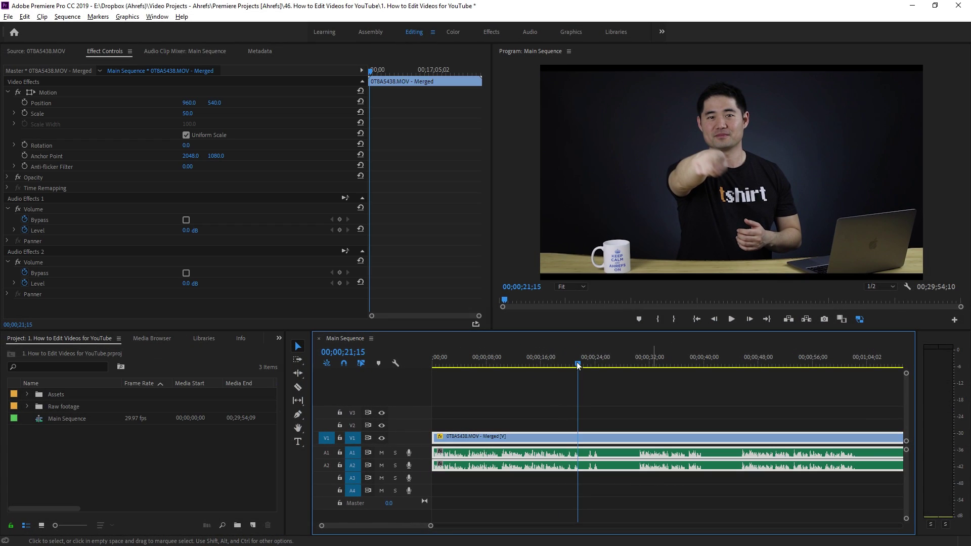
pyautogui.moveTo(598, 364); pyautogui.dragTo(638, 365)
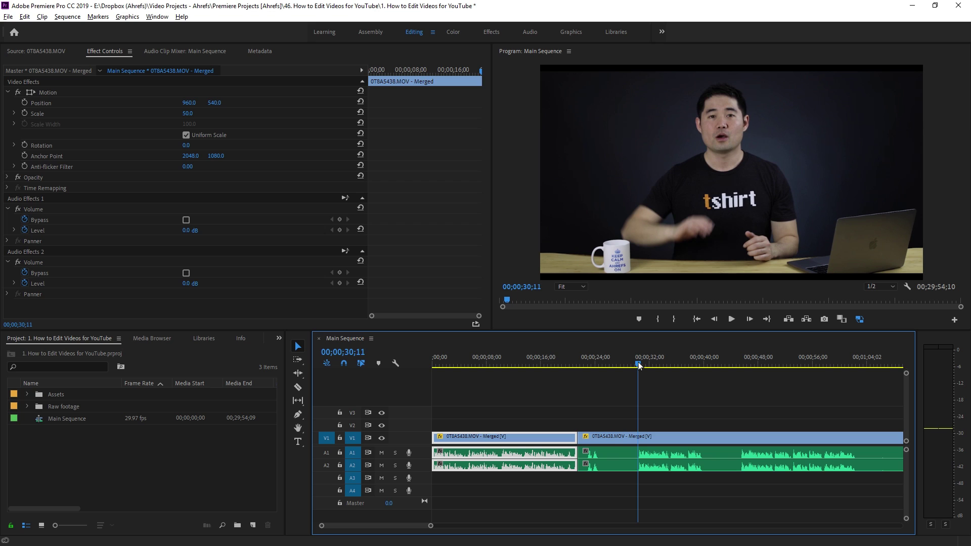
pyautogui.hotkey('ctrl', 'k')
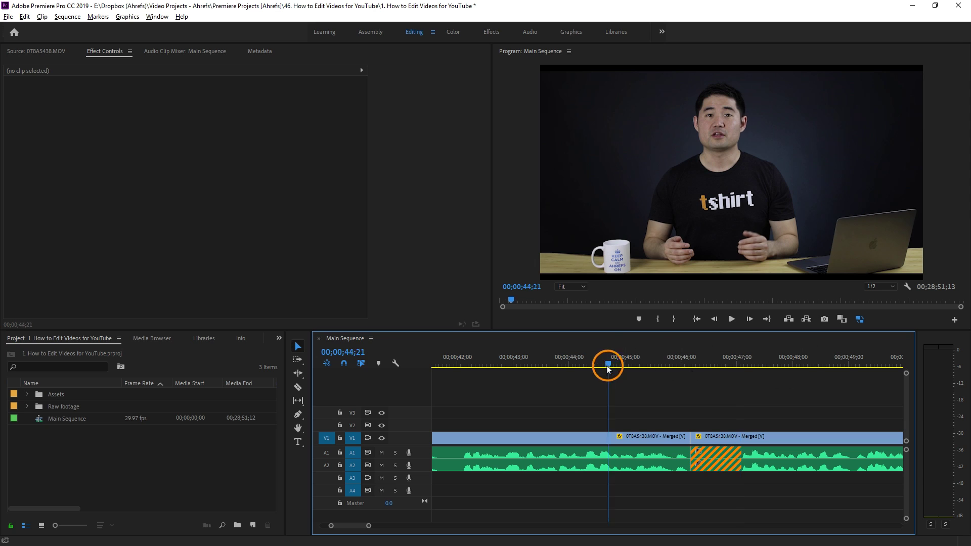
# - Ripple delete the awkward middle piece and review the resulting cut
pyautogui.press('space')
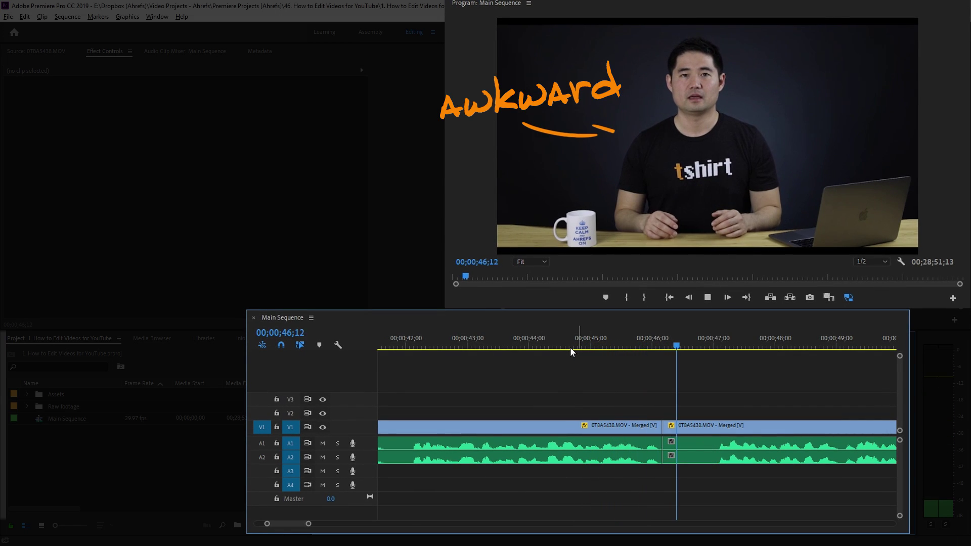
pyautogui.press('space')
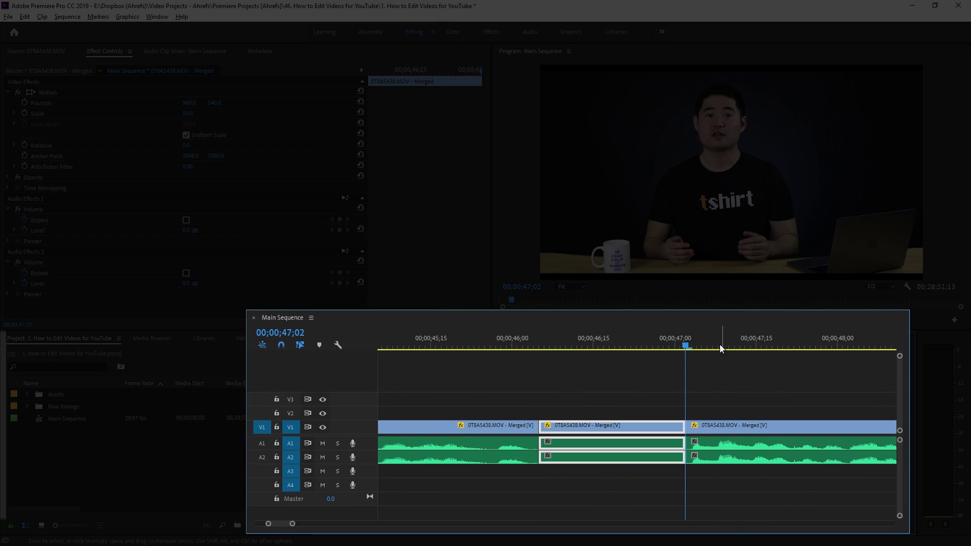
pyautogui.hotkey('shift', 'Delete')
pyautogui.press('-')
pyautogui.click(566, 347)
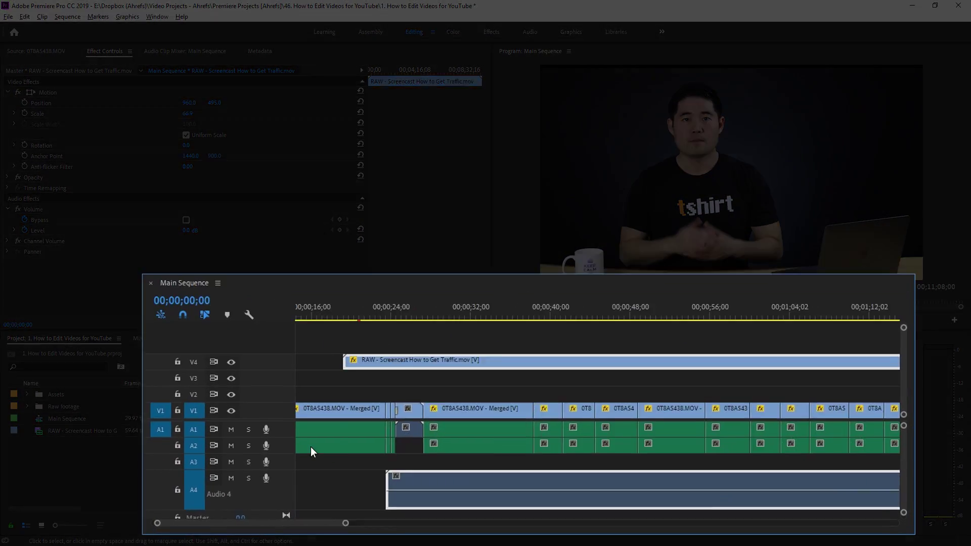
# - Nudge the screencast earlier into sync, split it at the playhead and delete its unwanted start
pyautogui.press('=')
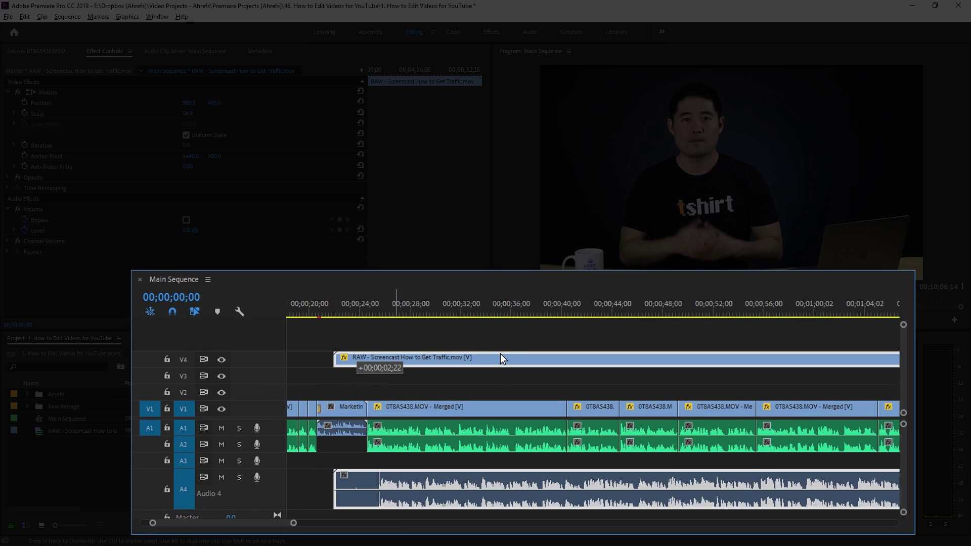
pyautogui.moveTo(501, 358); pyautogui.dragTo(478, 358)
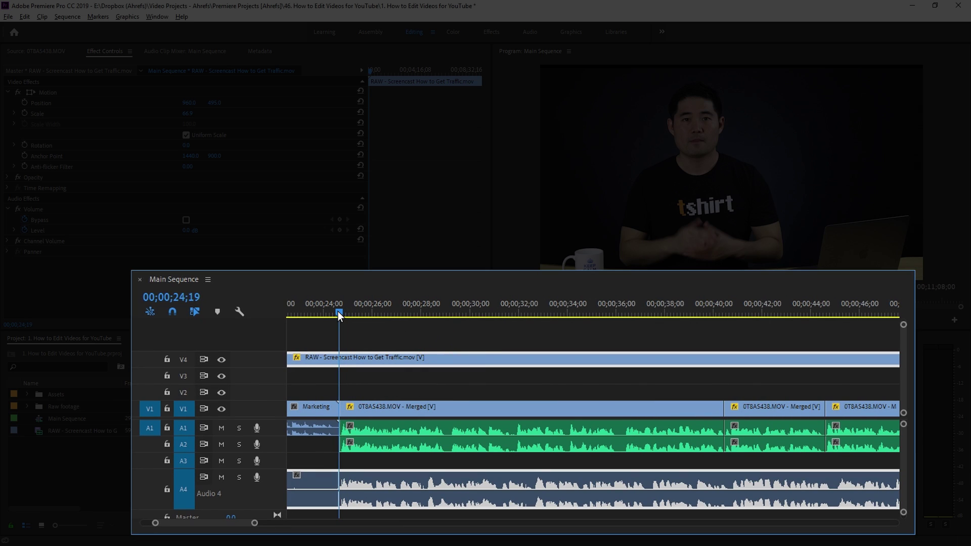
pyautogui.hotkey('ctrl', 'k')
pyautogui.press('=')
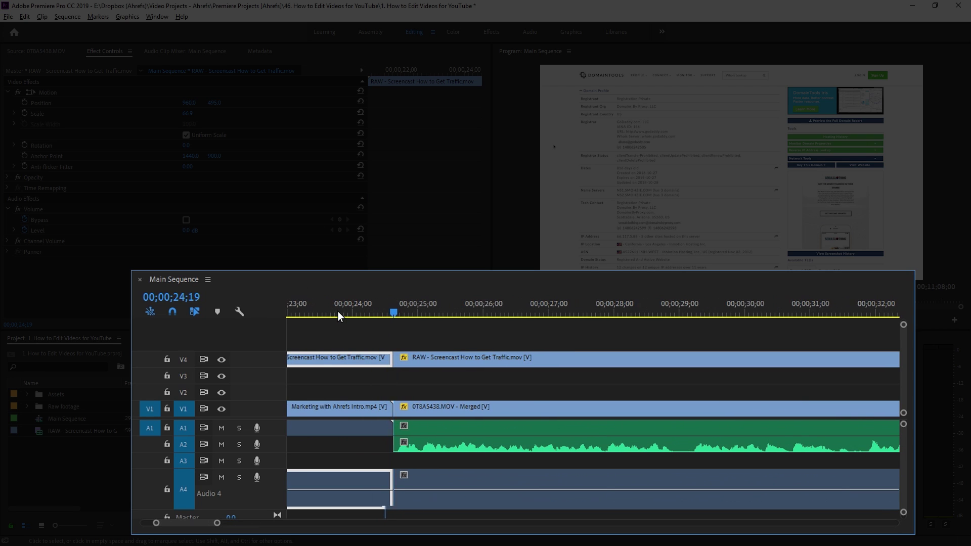
pyautogui.press('Delete')
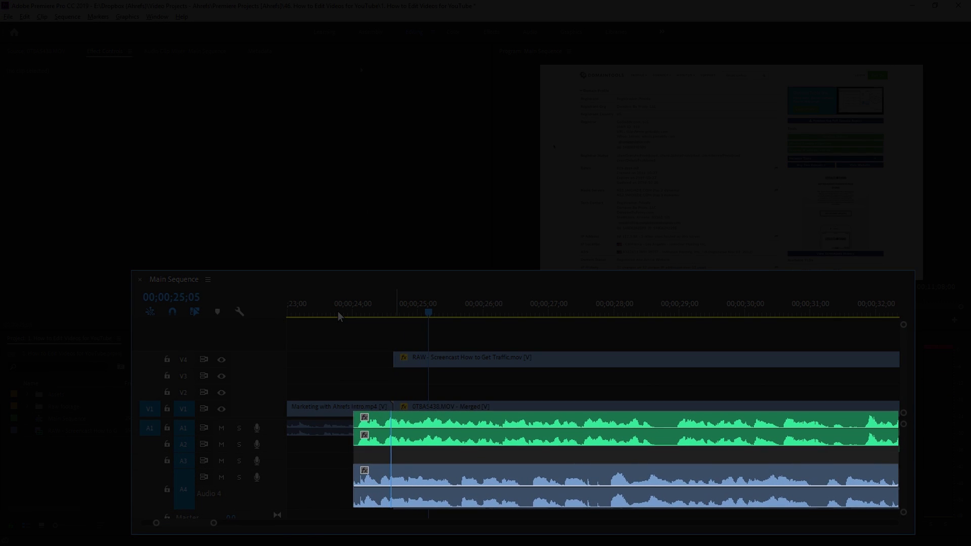
pyautogui.click(471, 355)
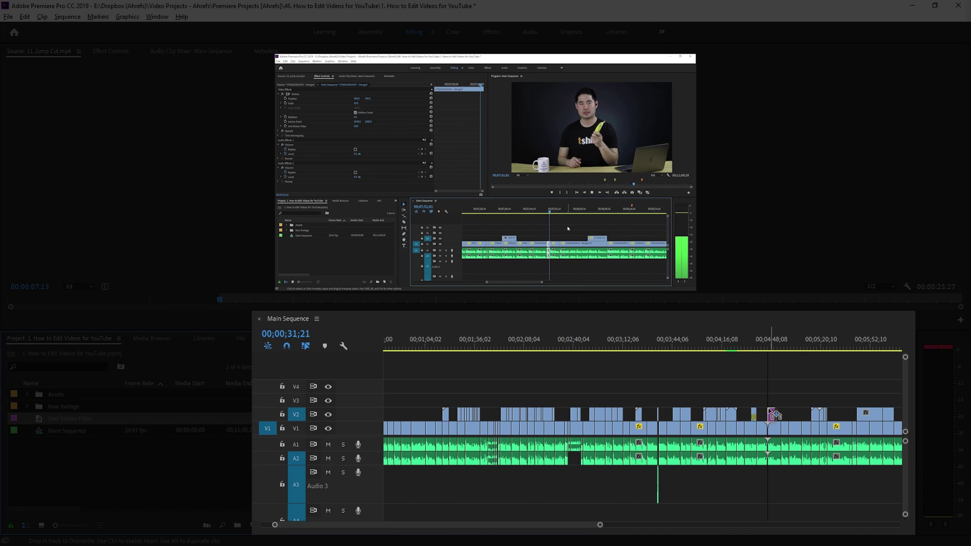
pyautogui.keyDown('alt'); pyautogui.scroll(3, 772, 415); pyautogui.keyUp('alt')
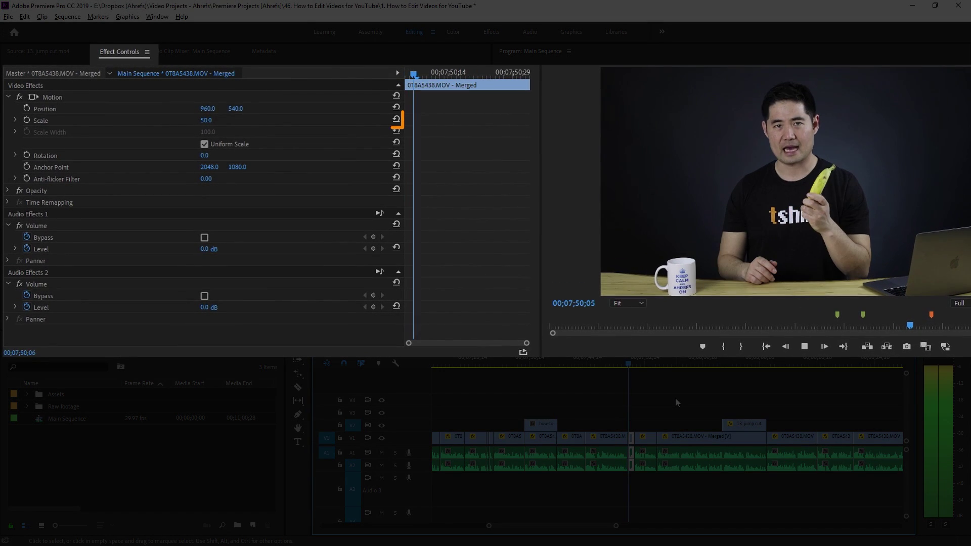
# - Scale the banana-shot clip to 53.5 in Effect Controls
pyautogui.press('space')
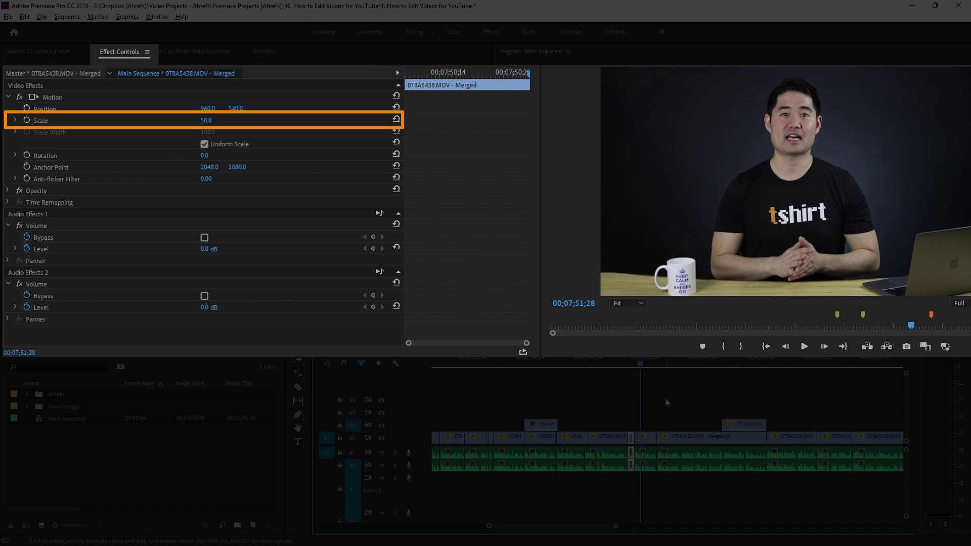
pyautogui.click(632, 363)
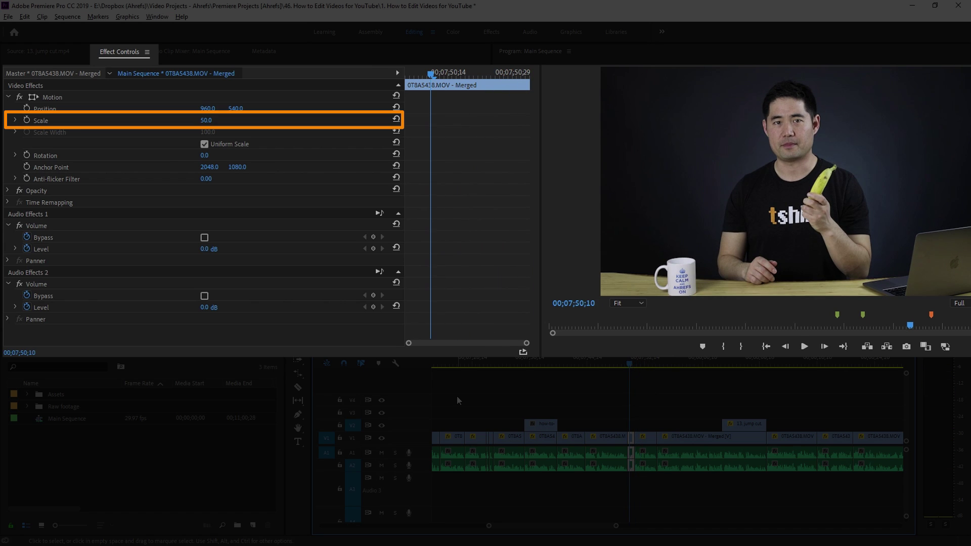
pyautogui.write('53.5')
pyautogui.press('Return')
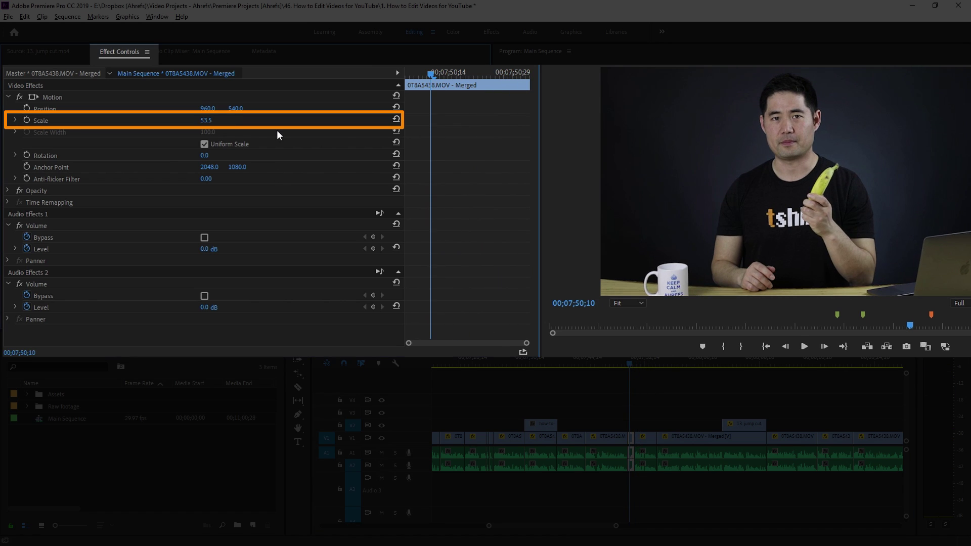
pyautogui.click(60, 111)
# - Shift the clip's framing left and down, then preview the punched-in jump cut
pyautogui.moveTo(804, 181); pyautogui.dragTo(784, 182)
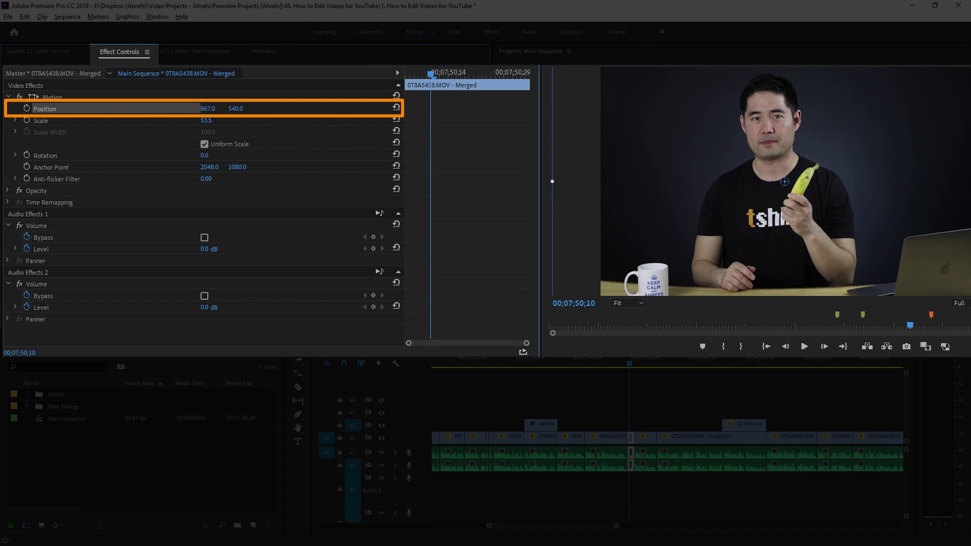
pyautogui.moveTo(237, 108); pyautogui.dragTo(252, 109)
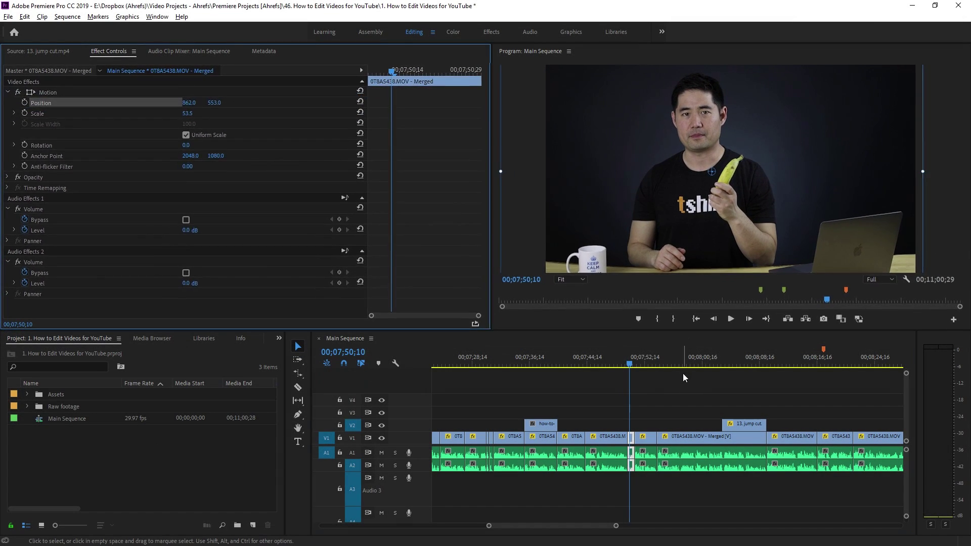
pyautogui.click(683, 374)
pyautogui.press('space')
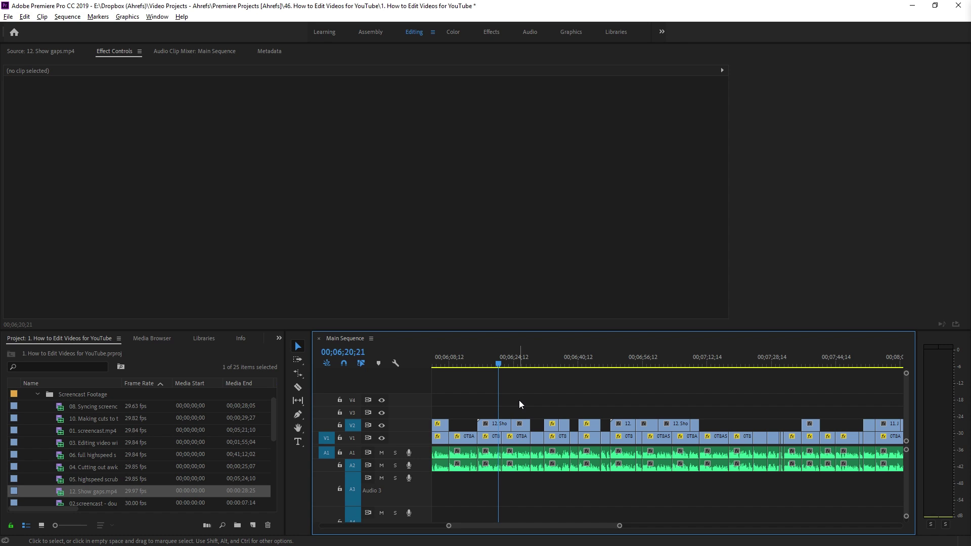
# - Add a marker at 00;06;20;21 noting to add a rectangle or colour fill showing the gap
pyautogui.rightClick(498, 353)
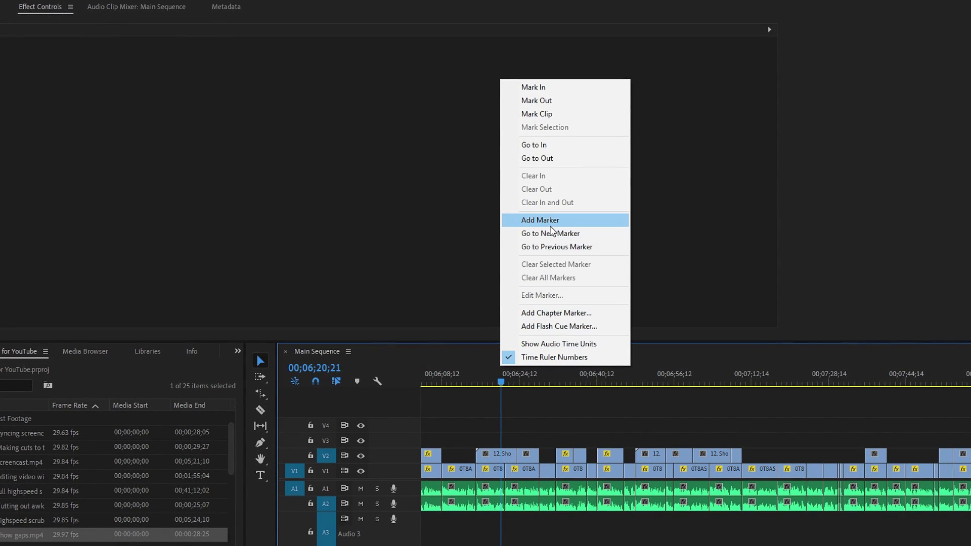
pyautogui.click(551, 222)
pyautogui.doubleClick(501, 366)
pyautogui.write('add a rectangle or fill in the gaps with a color to show the gap exists')
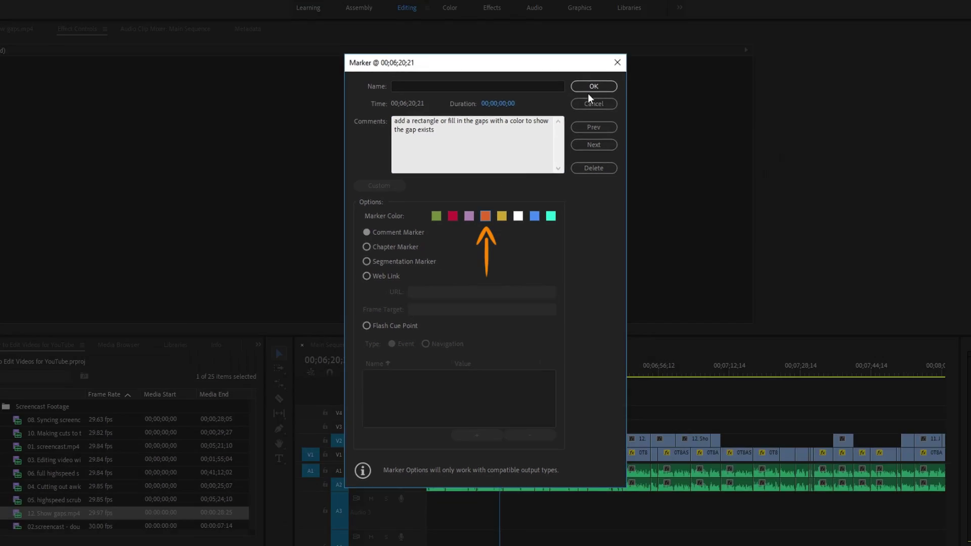
pyautogui.click(609, 59)
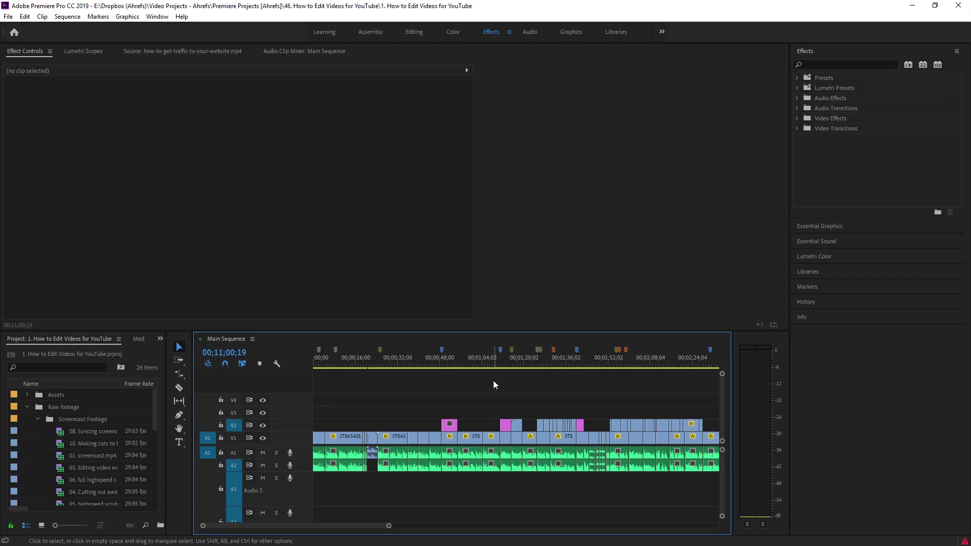
# - Zoom the timeline out until the entire marked-up sequence fits the panel
pyautogui.press('\\')
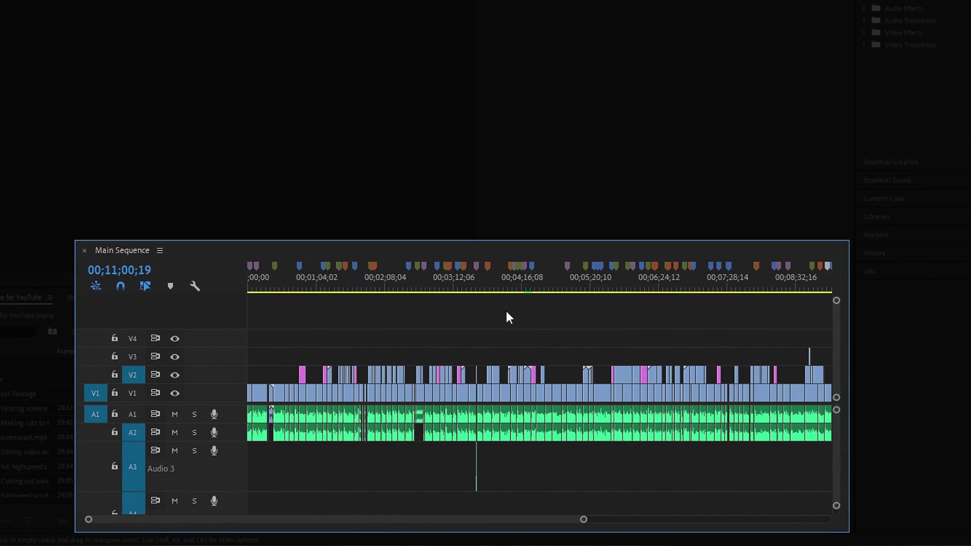
pyautogui.press('\\')
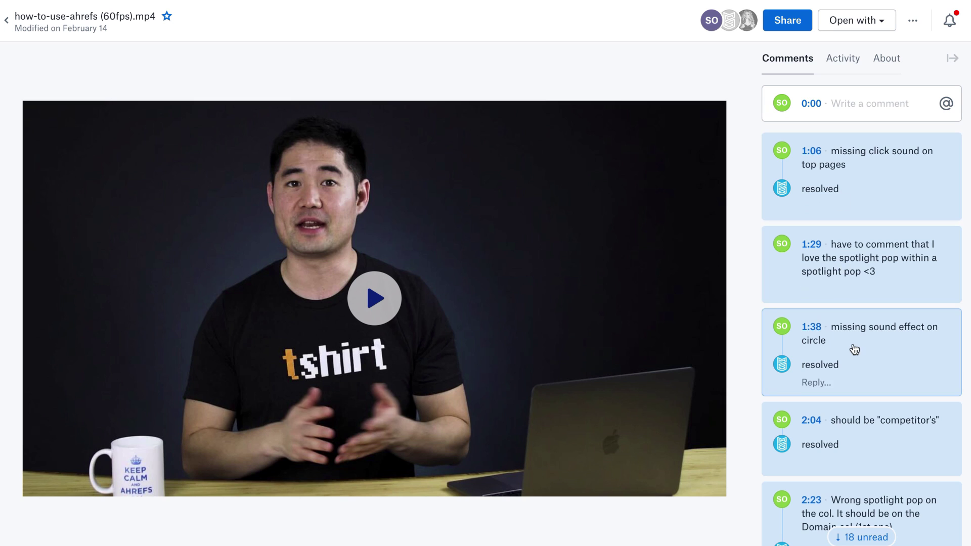
pyautogui.scroll(-3, 855, 357)
pyautogui.scroll(-2, 856, 369)
# - Seek the review video to the 2:58 soft spotlight comment in the Comments panel
pyautogui.click(834, 369)
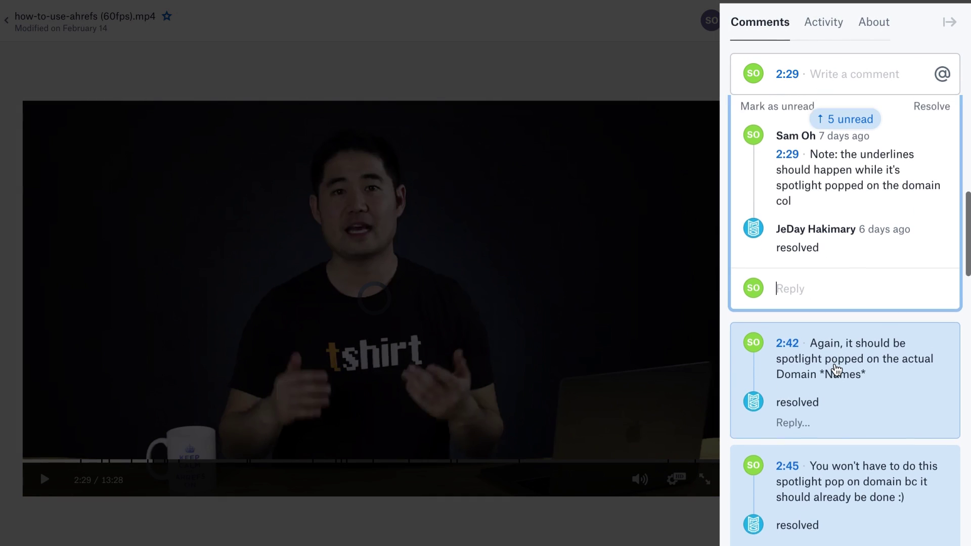
pyautogui.scroll(-1, 835, 369)
pyautogui.scroll(-3, 835, 369)
pyautogui.click(835, 370)
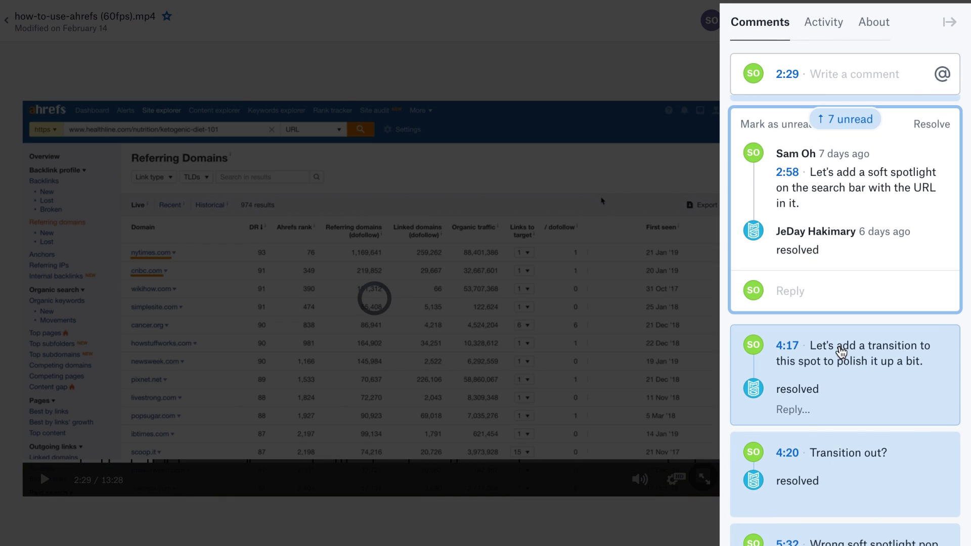
pyautogui.scroll(-3, 840, 351)
pyautogui.scroll(-4, 841, 351)
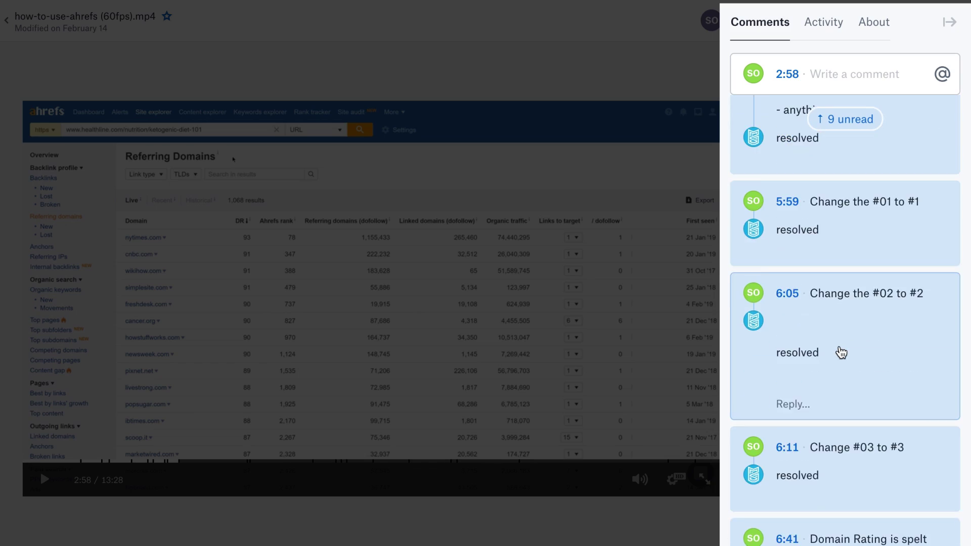